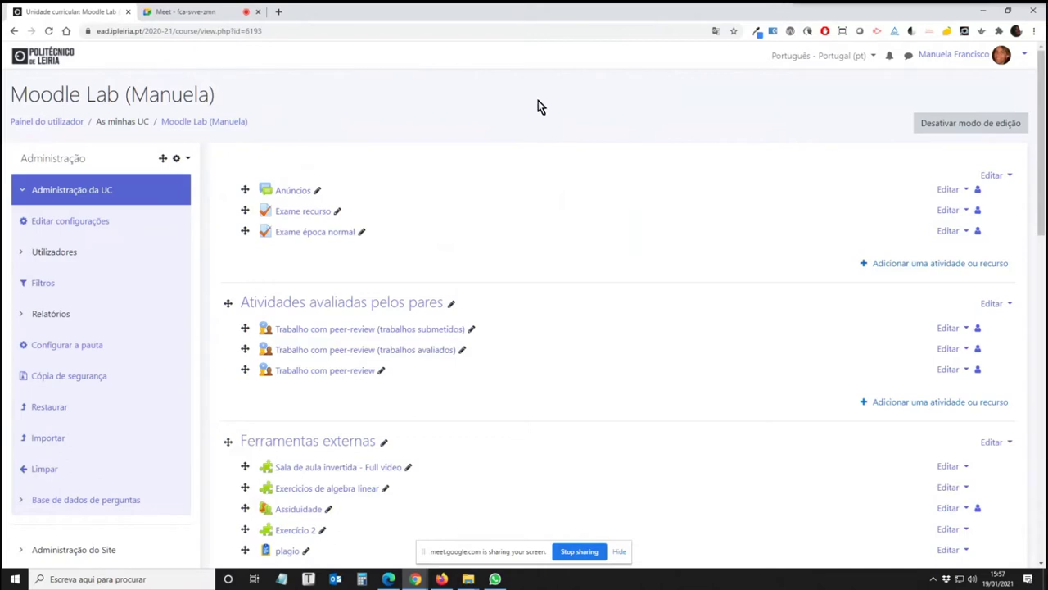
# Step: From the user dashboard, open the previous academic year 2019/20 platform, log in with the saved credentials and open the testes ued course
pyautogui.click(73, 122)
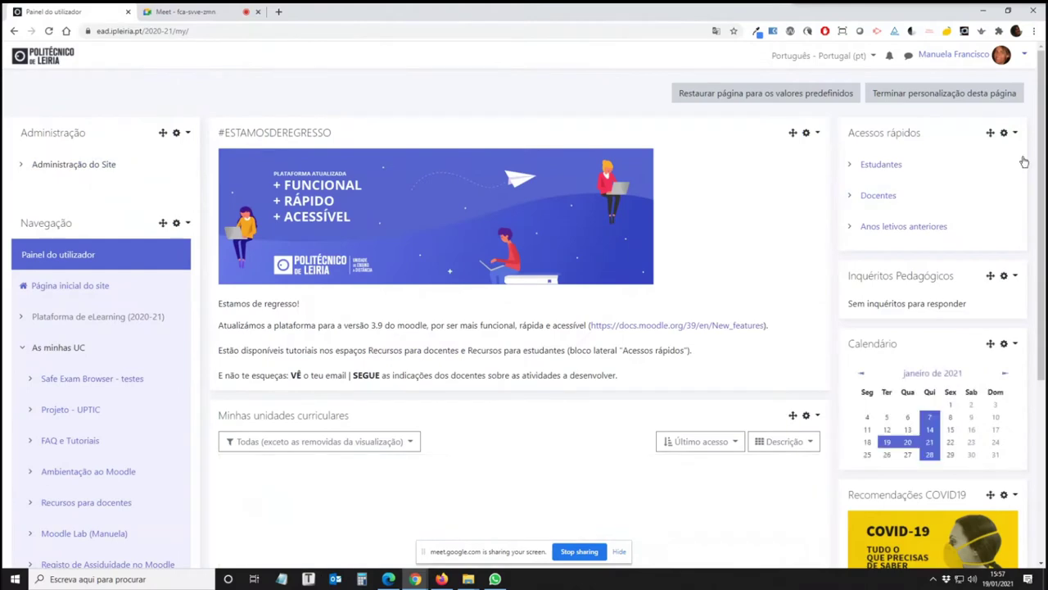
pyautogui.click(942, 233)
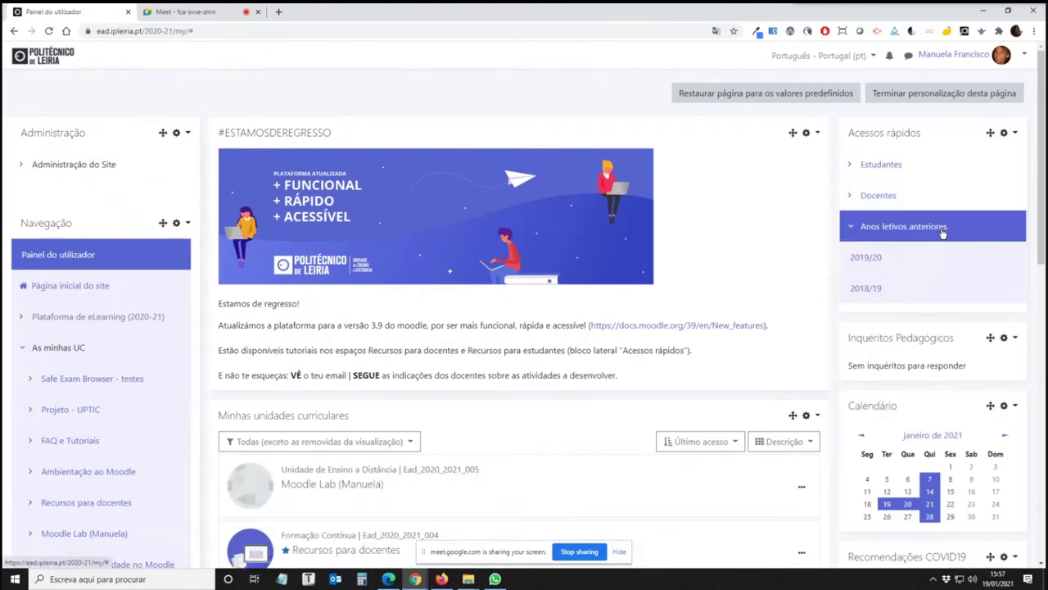
pyautogui.click(866, 258)
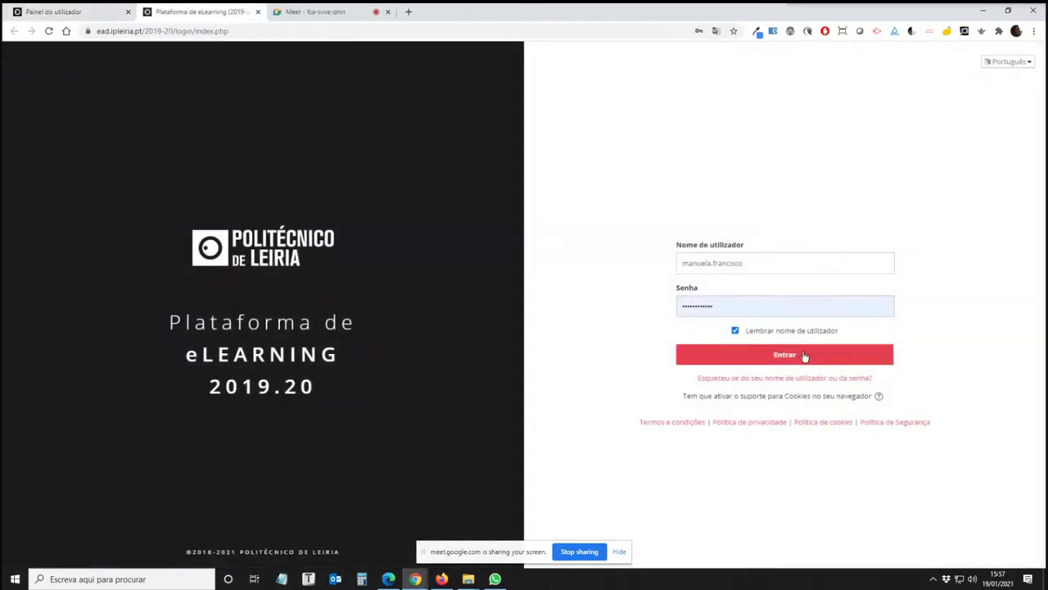
pyautogui.click(804, 356)
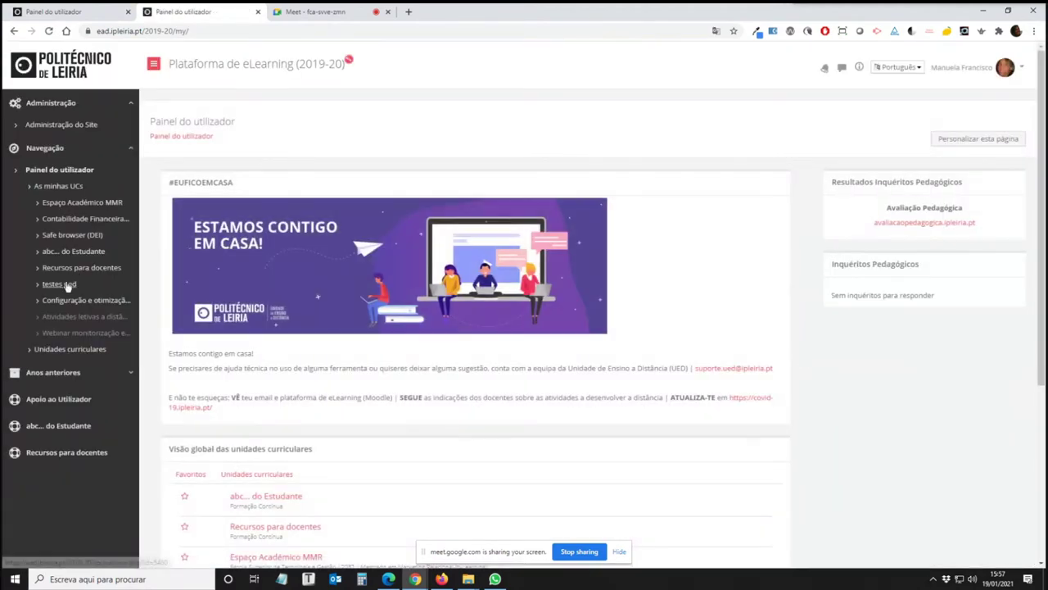
pyautogui.click(67, 287)
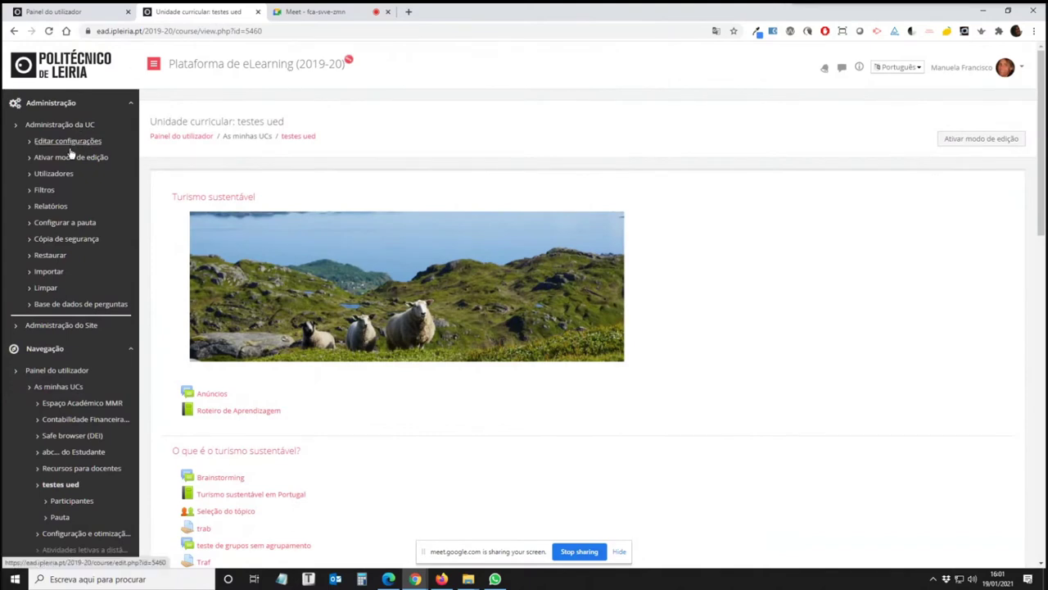
# Step: Start a backup of the testes ued course, excluding blocks, filters, calendar events and groups while keeping activities and resources and the question bank
pyautogui.click(63, 241)
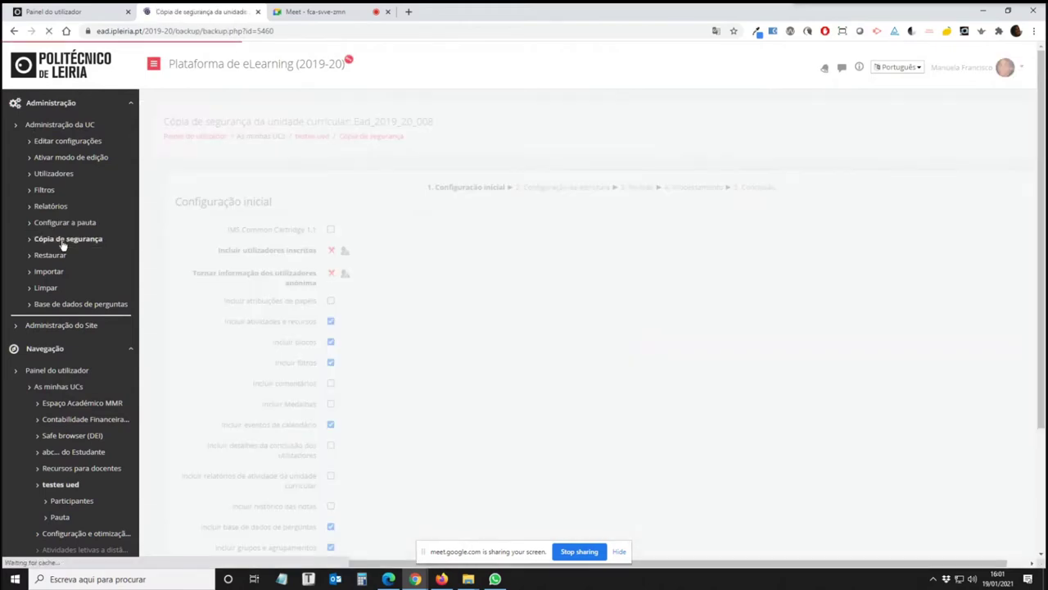
pyautogui.scroll(-2, 648, 363)
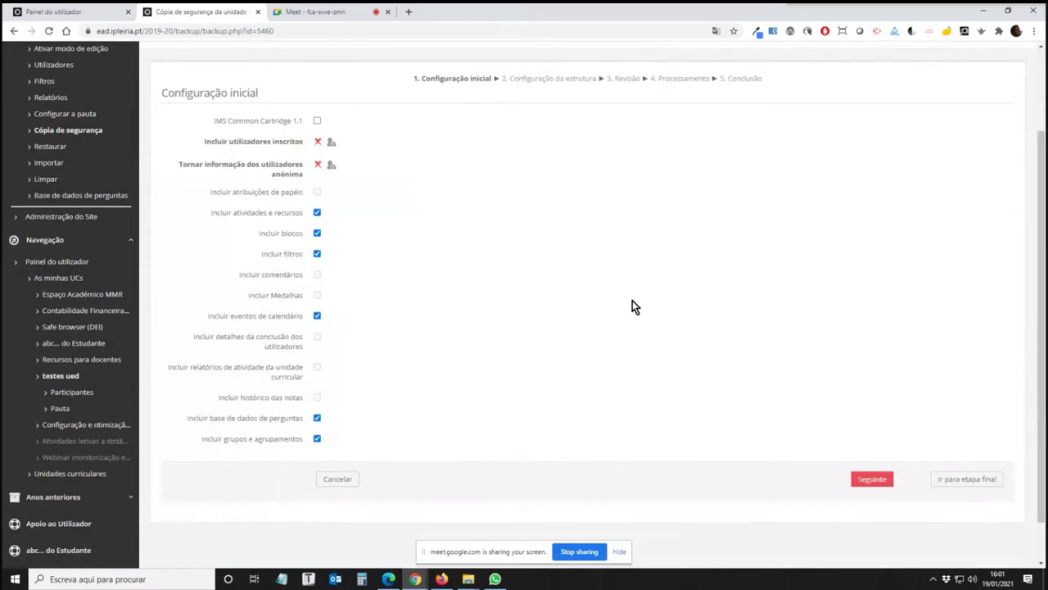
pyautogui.click(317, 213)
pyautogui.click(317, 233)
pyautogui.click(317, 254)
pyautogui.click(317, 316)
pyautogui.click(317, 439)
pyautogui.click(320, 215)
pyautogui.click(872, 483)
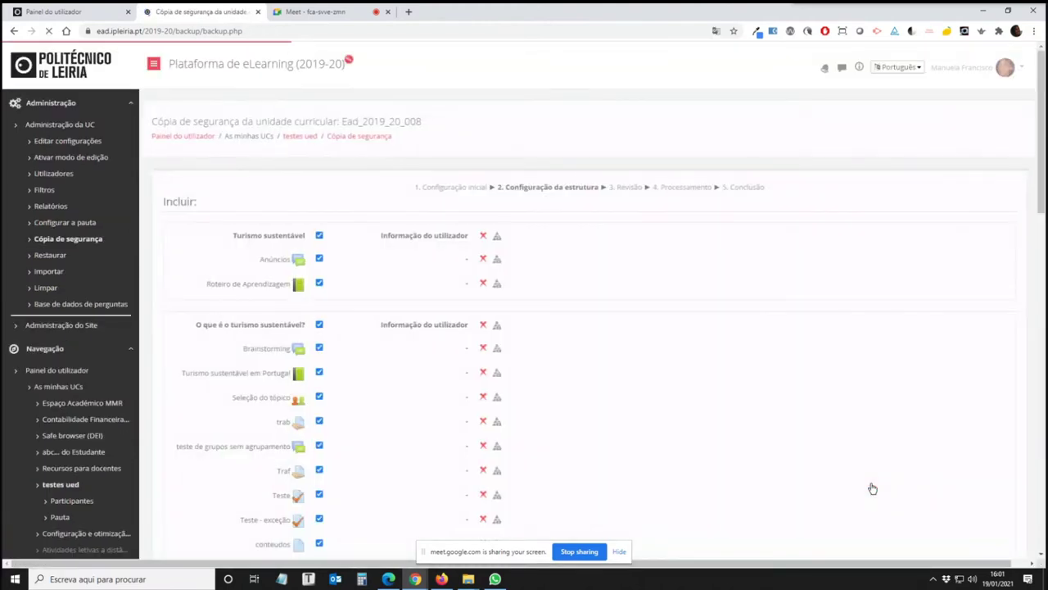
# Step: Clear all items from the backup structure, then include only "Teste sem tempo limite" in the section "O que é o turismo sustentável?"
pyautogui.scroll(-5, 624, 324)
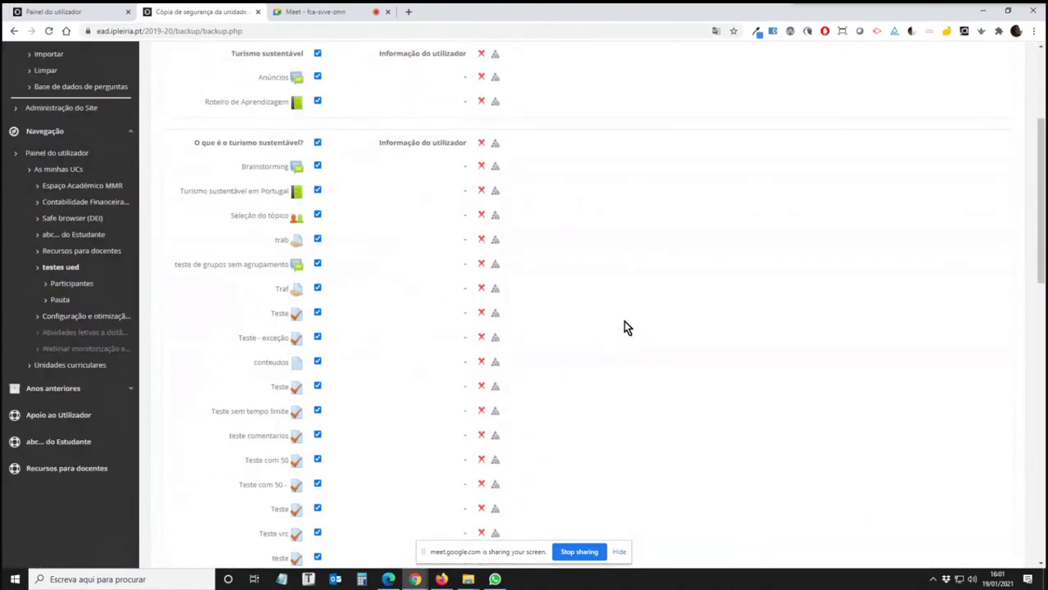
pyautogui.scroll(5, 637, 357)
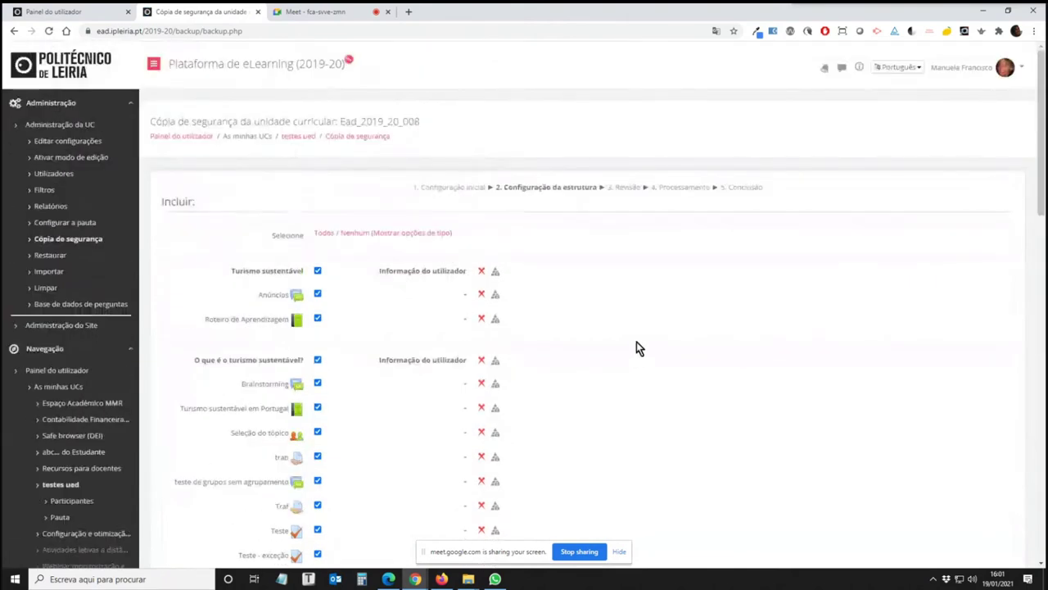
pyautogui.click(356, 238)
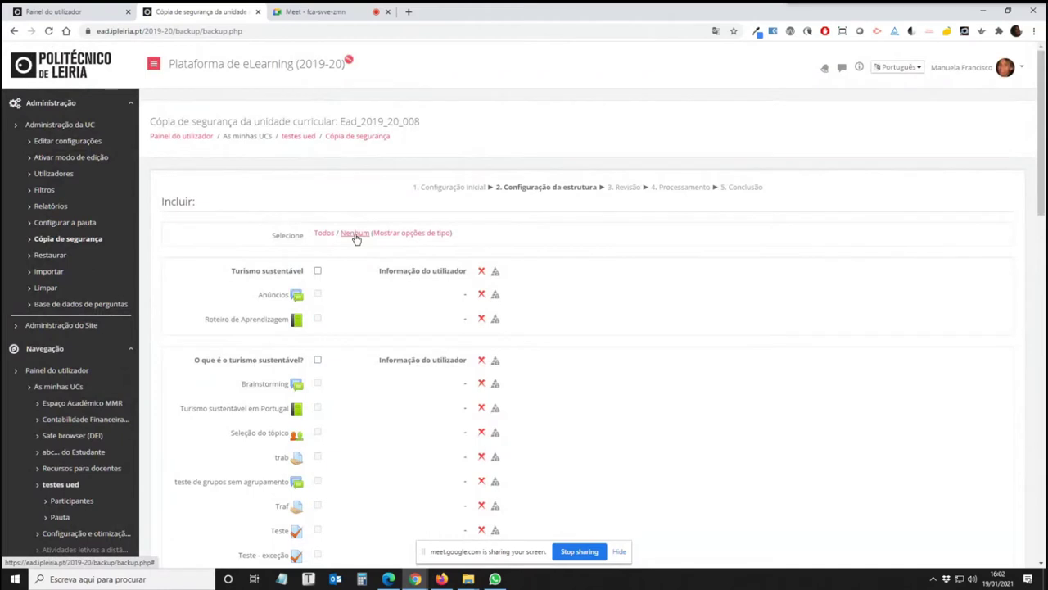
pyautogui.scroll(-2, 356, 237)
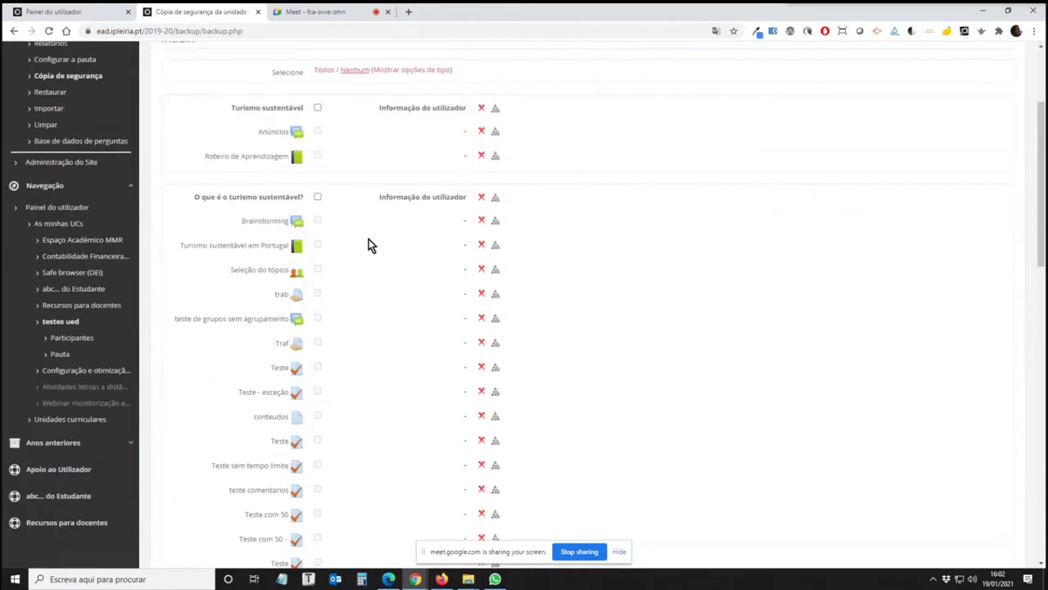
pyautogui.click(318, 197)
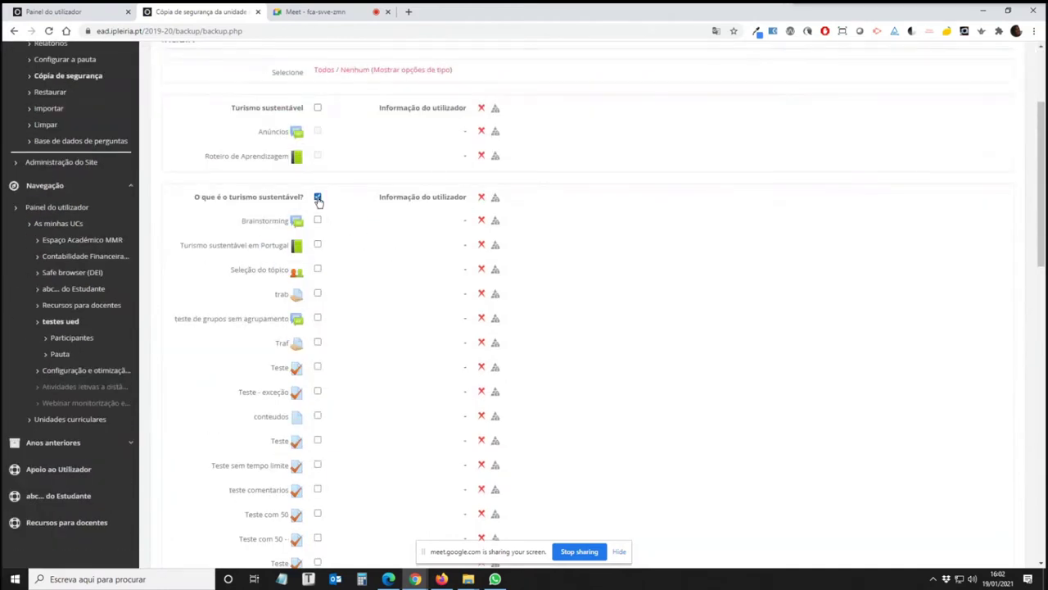
pyautogui.scroll(-2, 353, 434)
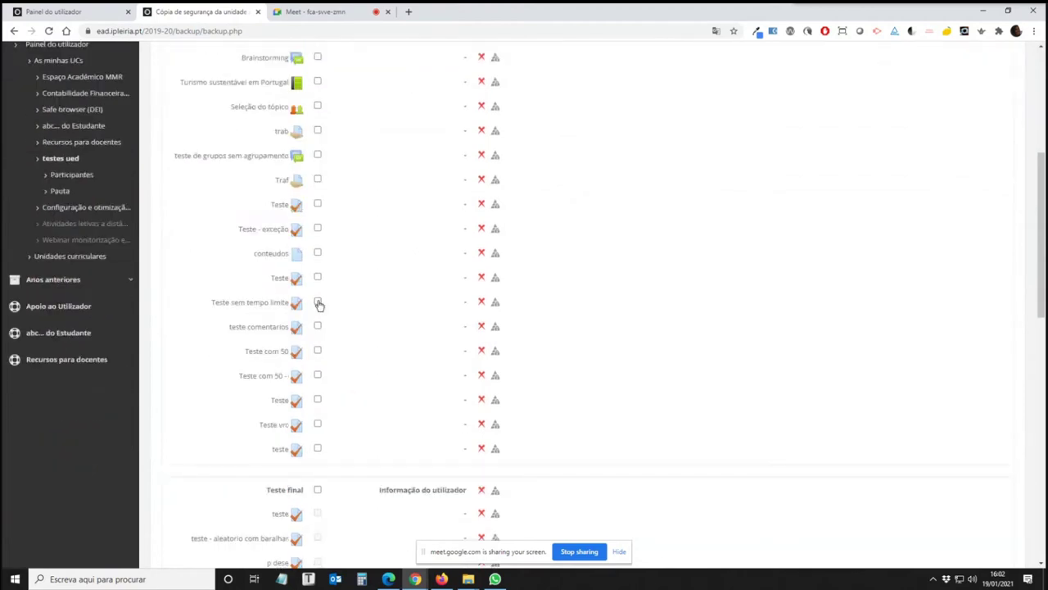
pyautogui.click(317, 302)
# Step: Include the "Teste final" section with only the quiz "teste - aleatorio com baralhar", and proceed to the backup review
pyautogui.scroll(-2, 319, 505)
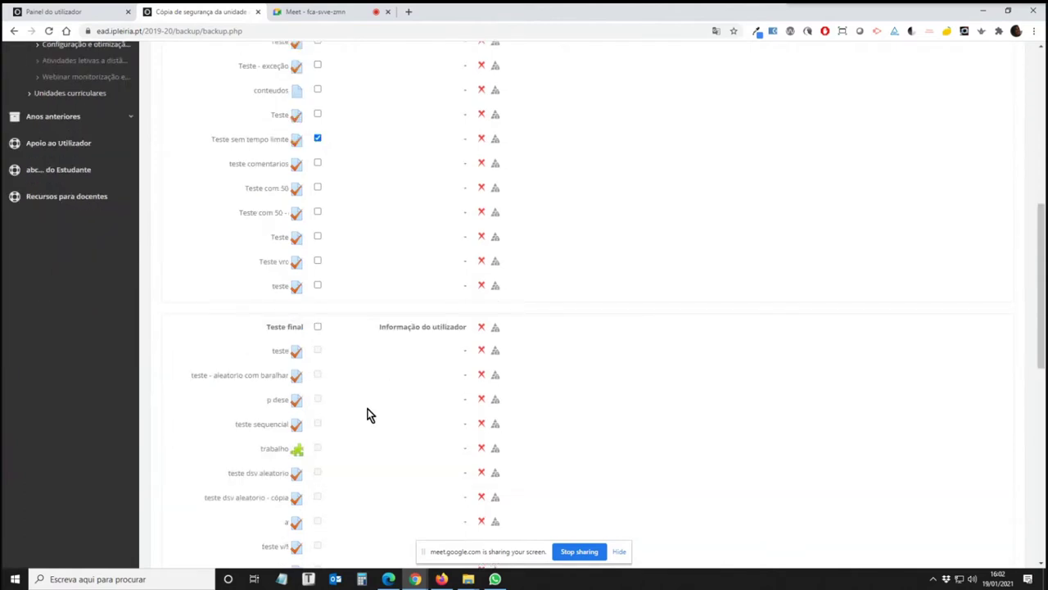
pyautogui.click(318, 327)
pyautogui.click(318, 374)
pyautogui.scroll(-3, 738, 405)
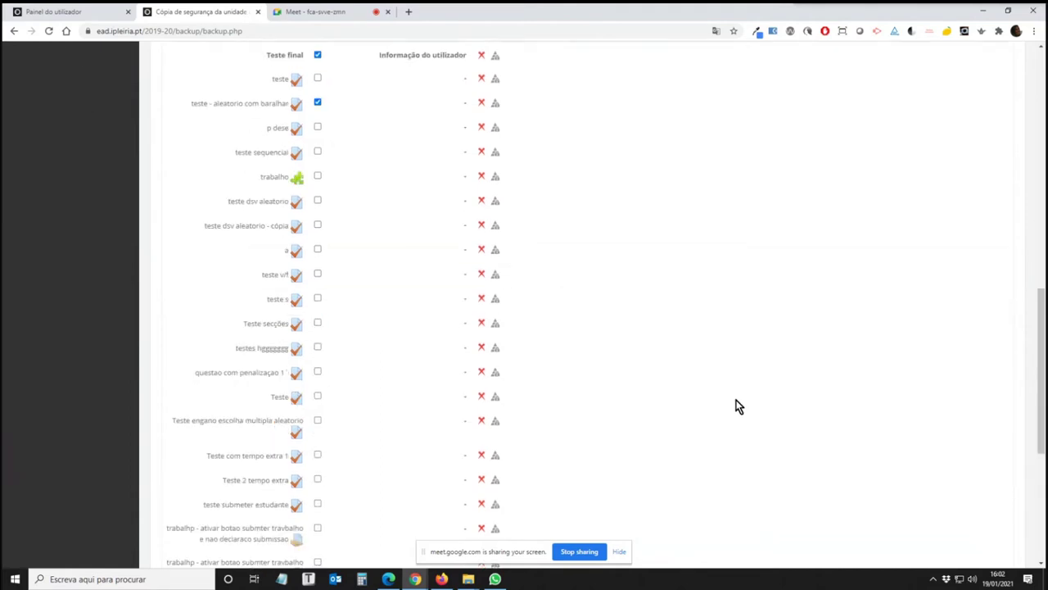
pyautogui.scroll(-4, 738, 405)
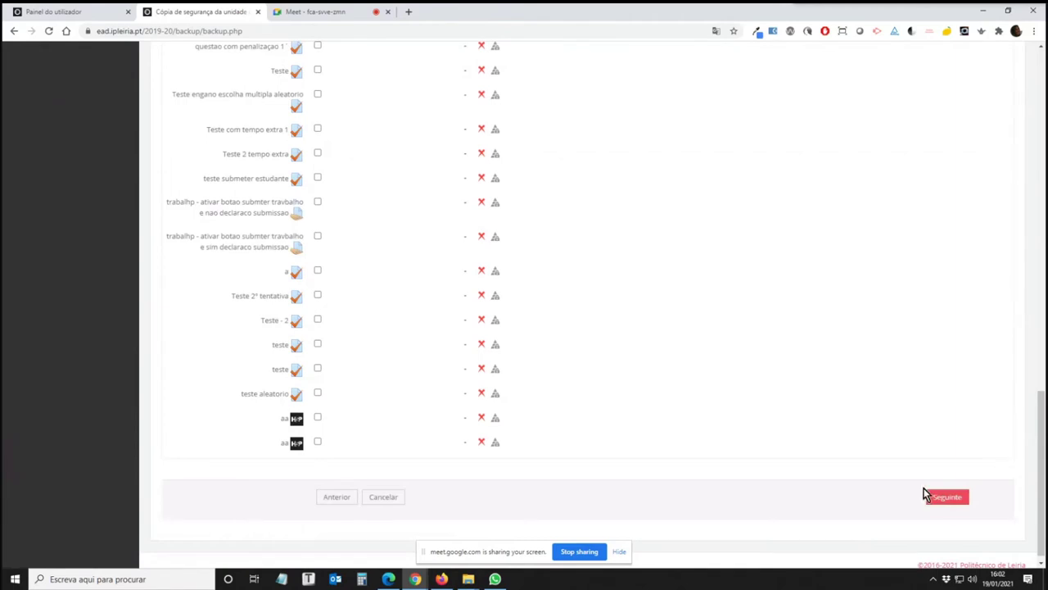
pyautogui.click(945, 497)
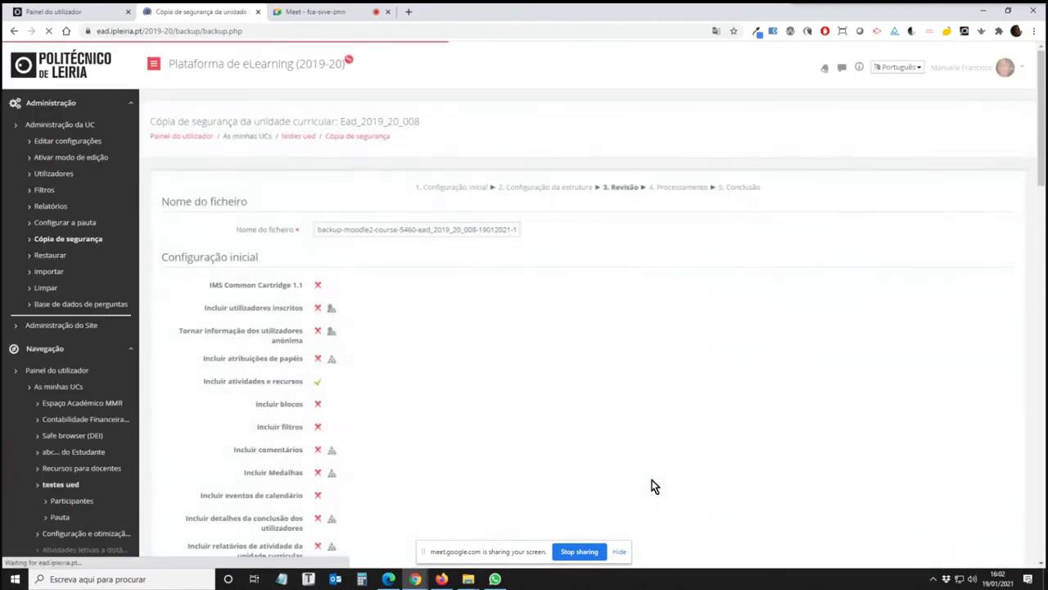
# Step: Process the reviewed backup with its default file name and continue to the list of backup files
pyautogui.scroll(-5, 653, 367)
pyautogui.scroll(-15, 653, 366)
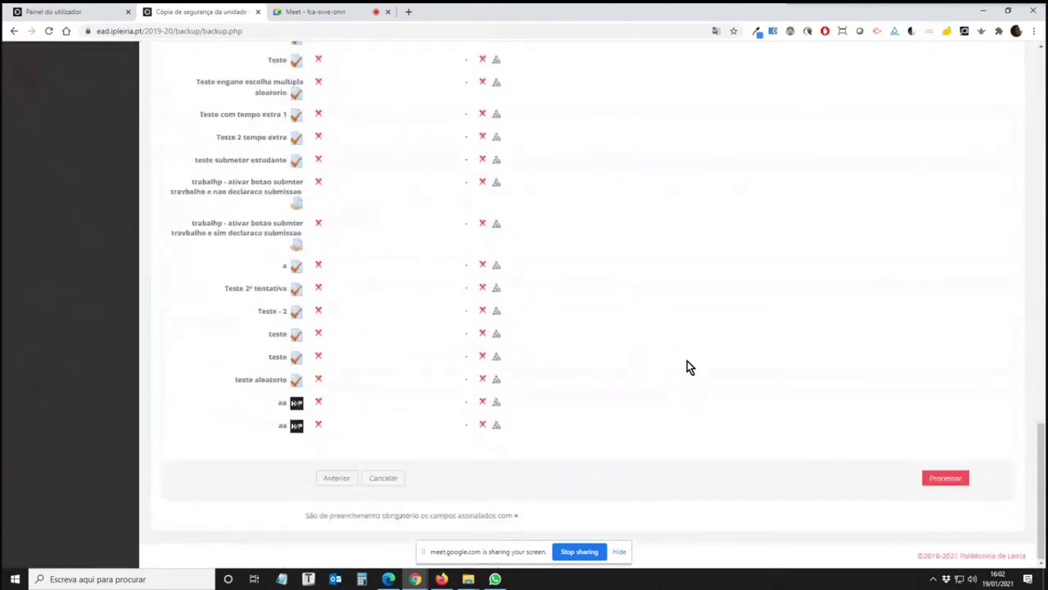
pyautogui.click(947, 483)
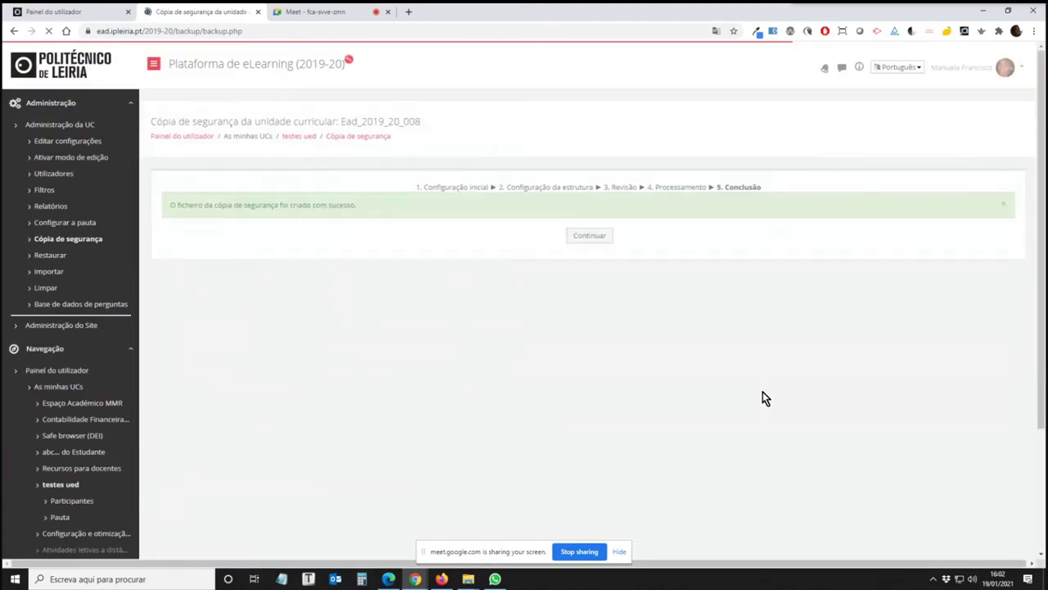
pyautogui.click(586, 235)
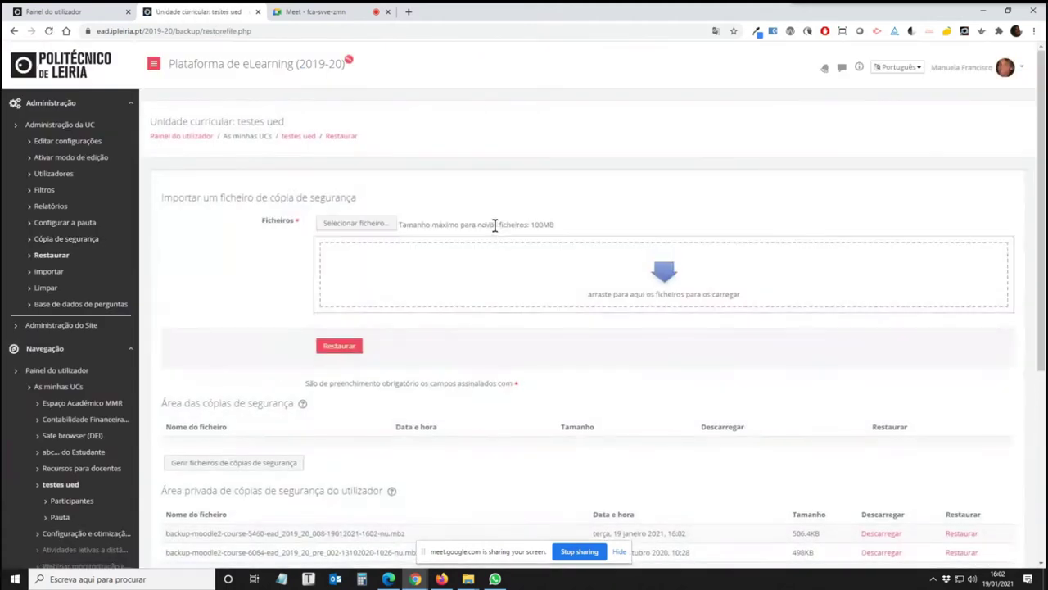
pyautogui.scroll(-2, 491, 237)
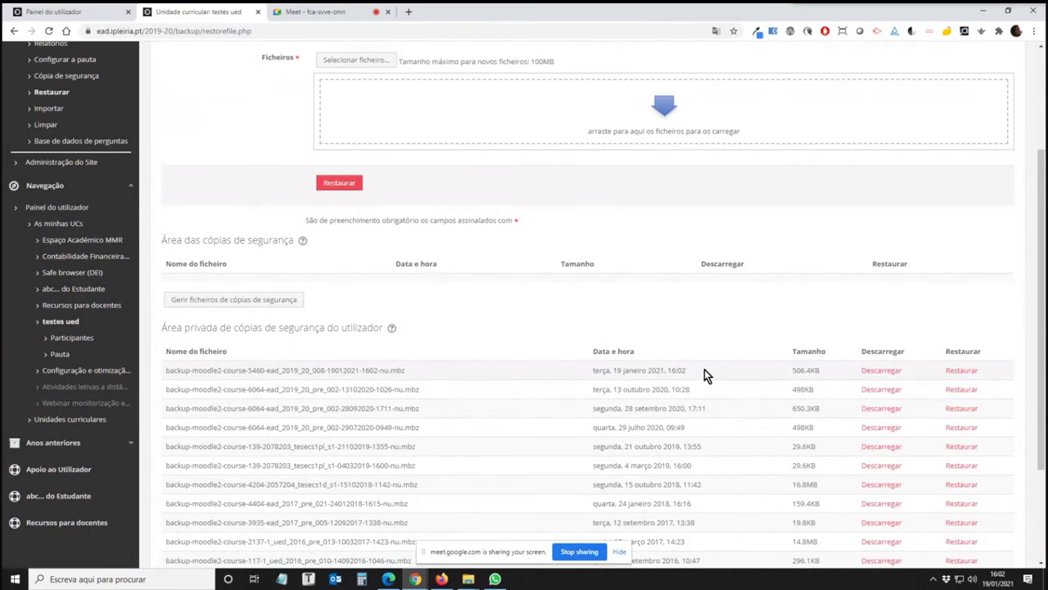
pyautogui.click(882, 373)
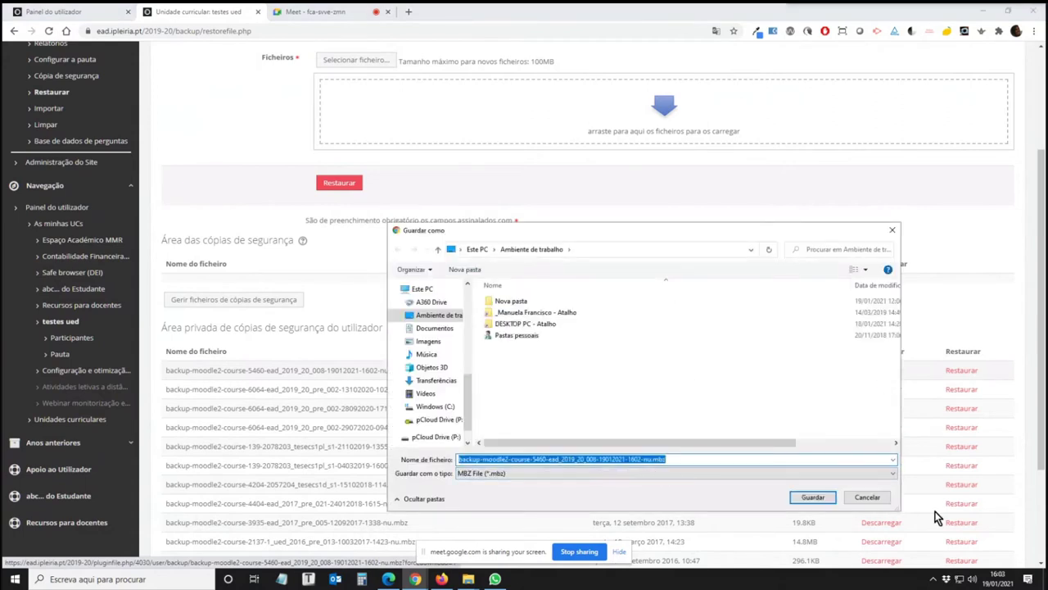
pyautogui.click(811, 499)
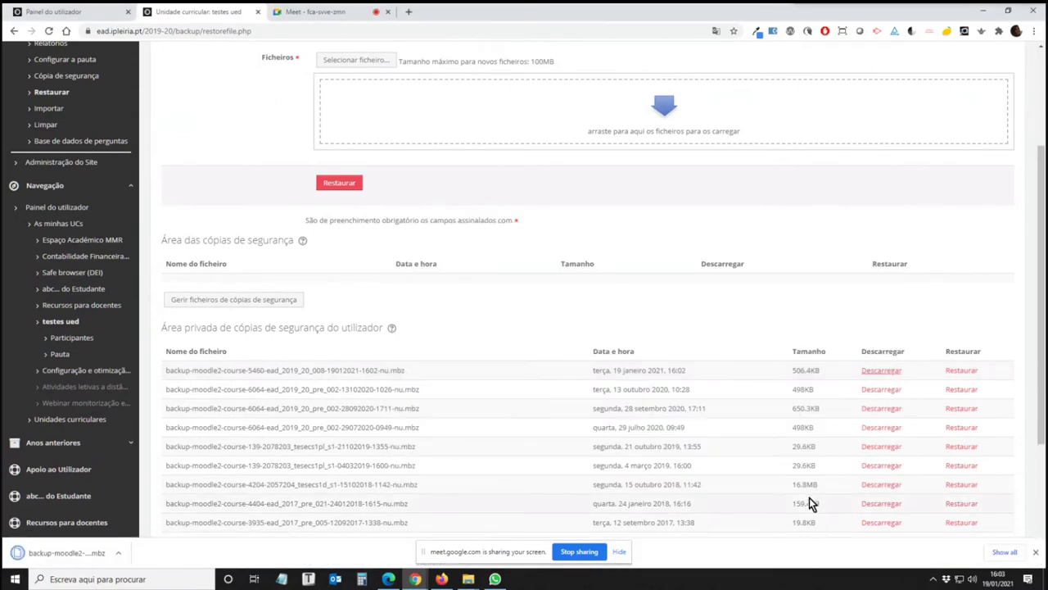
# Step: Return to the 2020-21 platform and open the restore page of the Moodle Lab course
pyautogui.click(53, 13)
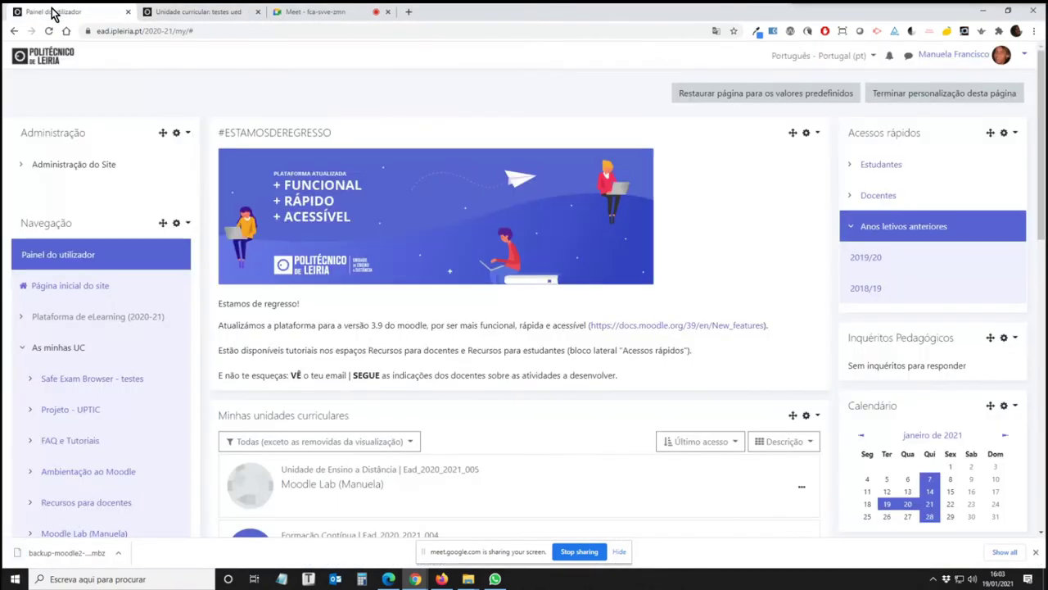
pyautogui.scroll(-2, 628, 373)
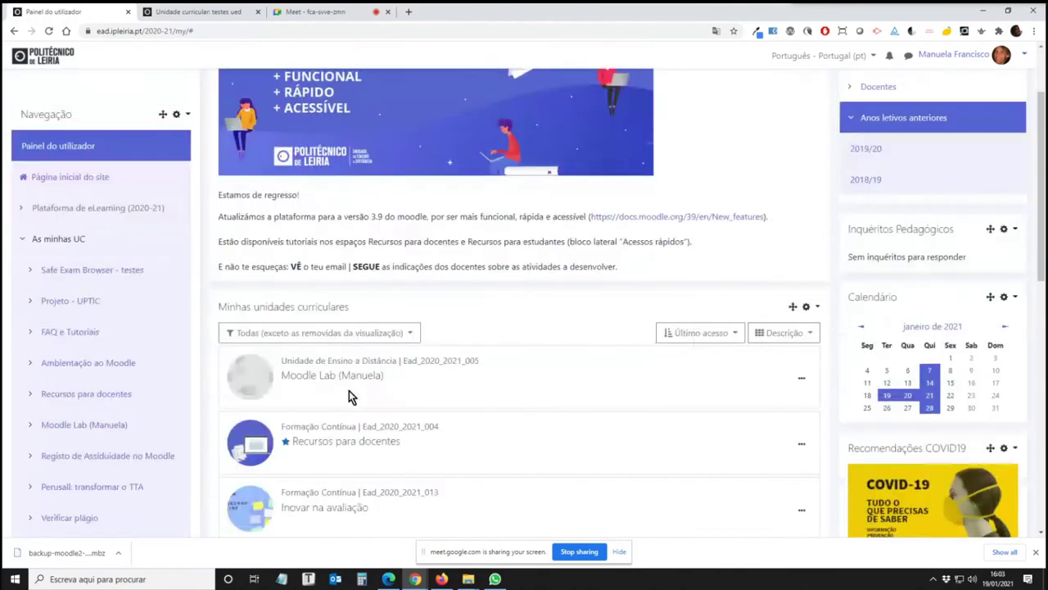
pyautogui.click(331, 378)
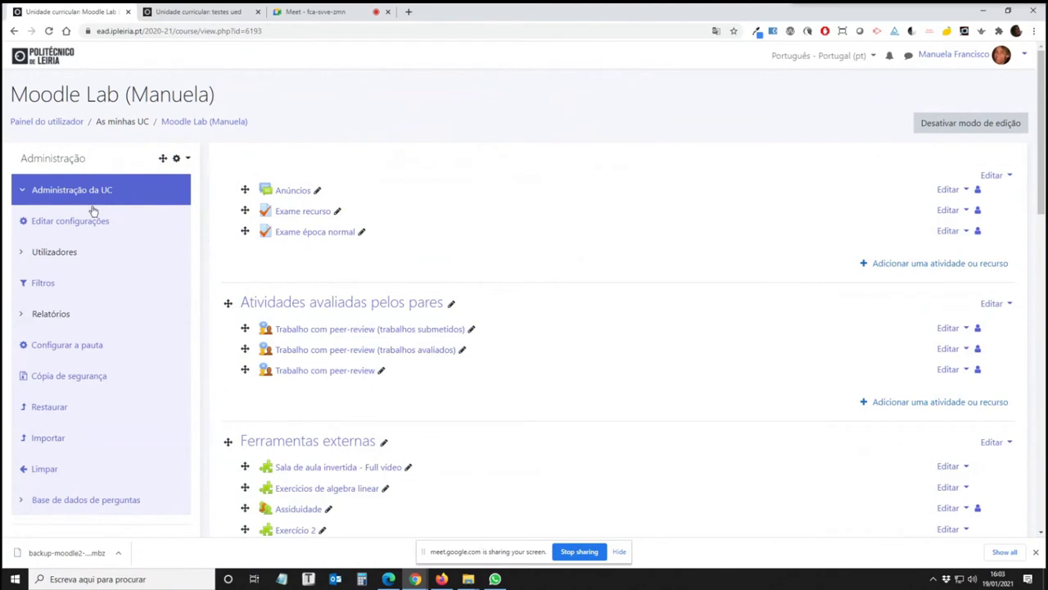
pyautogui.click(46, 415)
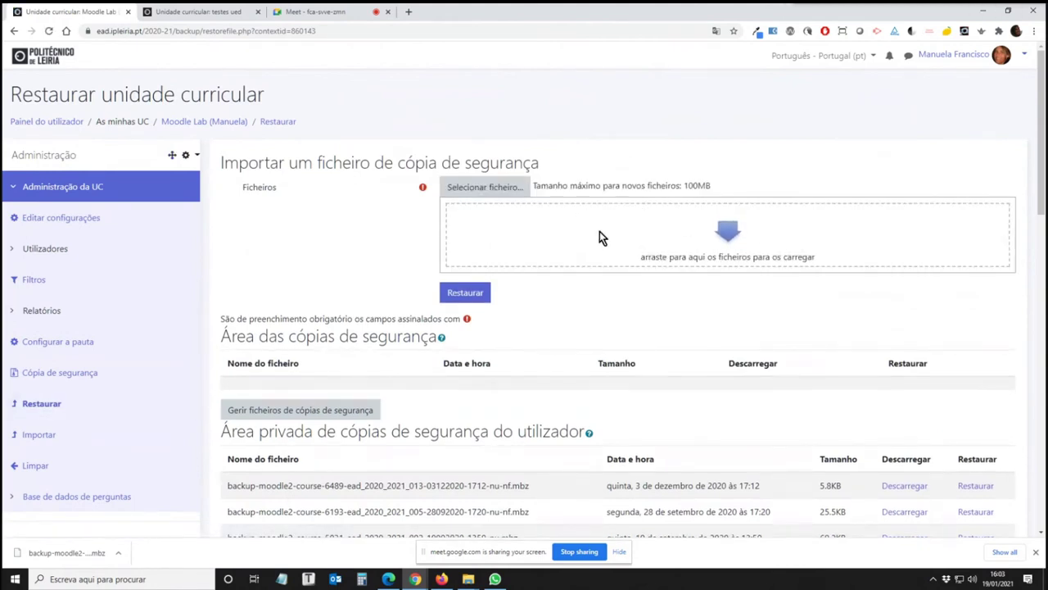
pyautogui.click(494, 188)
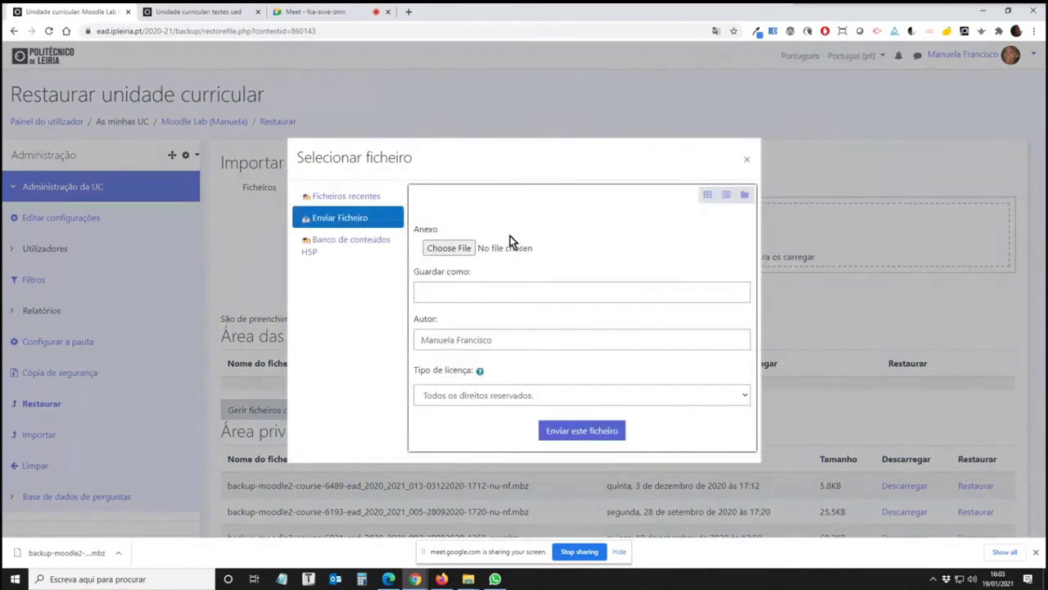
pyautogui.click(458, 250)
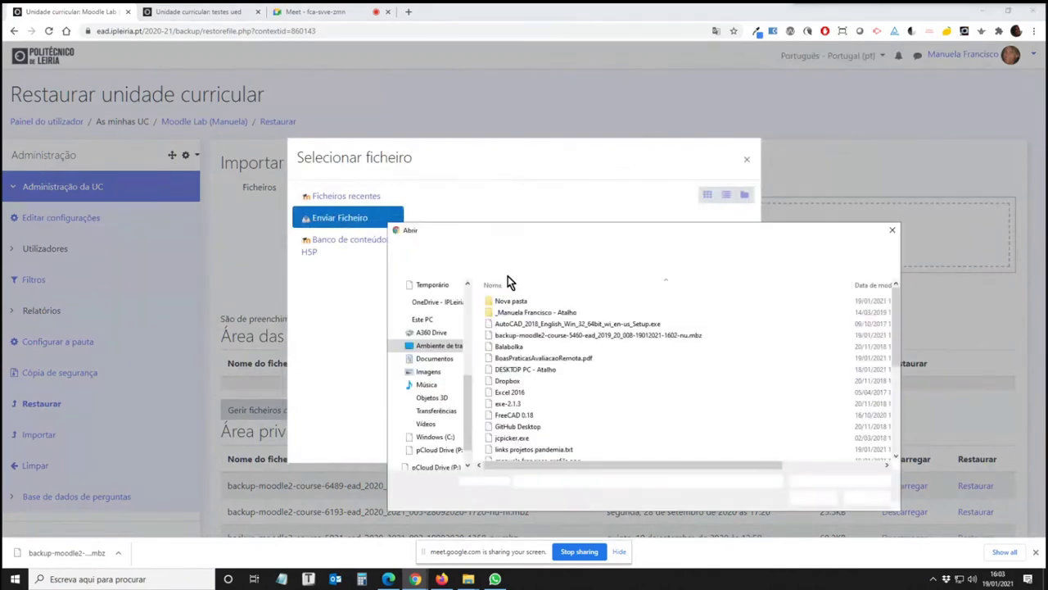
pyautogui.click(676, 335)
pyautogui.click(808, 498)
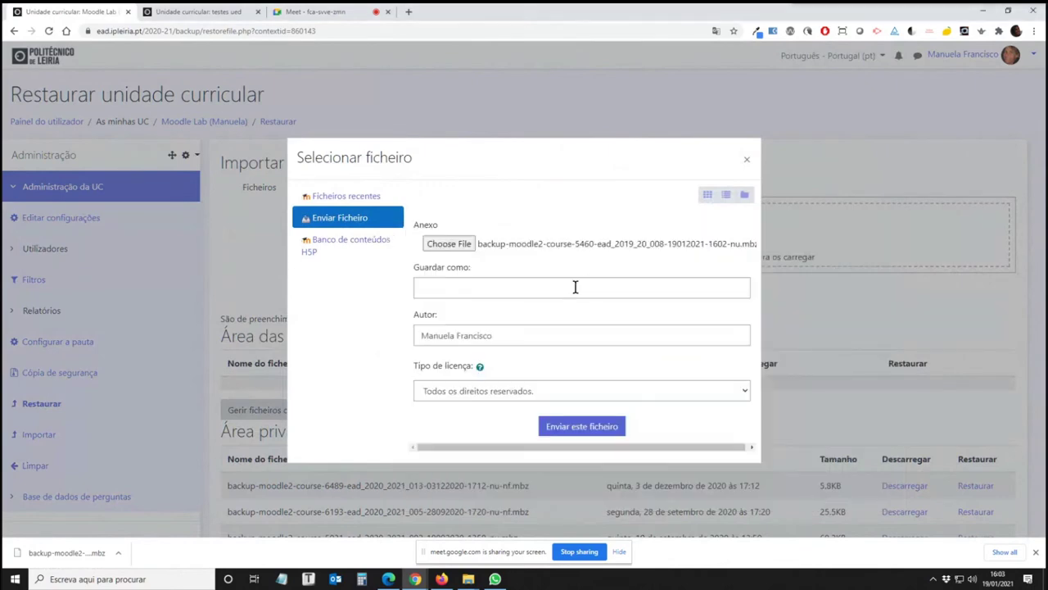
pyautogui.click(575, 429)
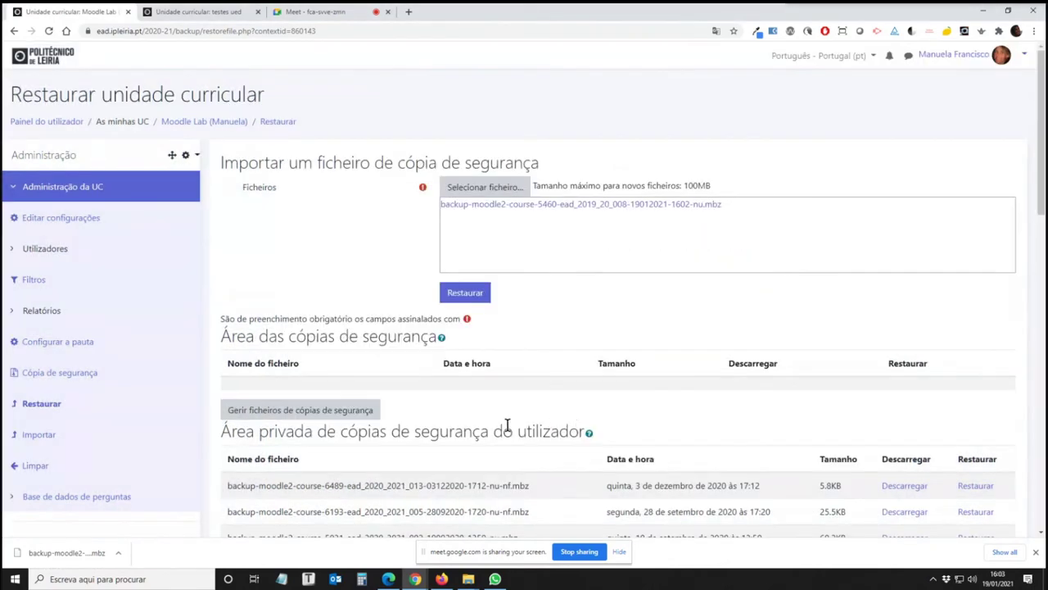
# Step: Start restoring the uploaded backup file, review its details and included quizzes, and continue to the destination stage
pyautogui.click(466, 295)
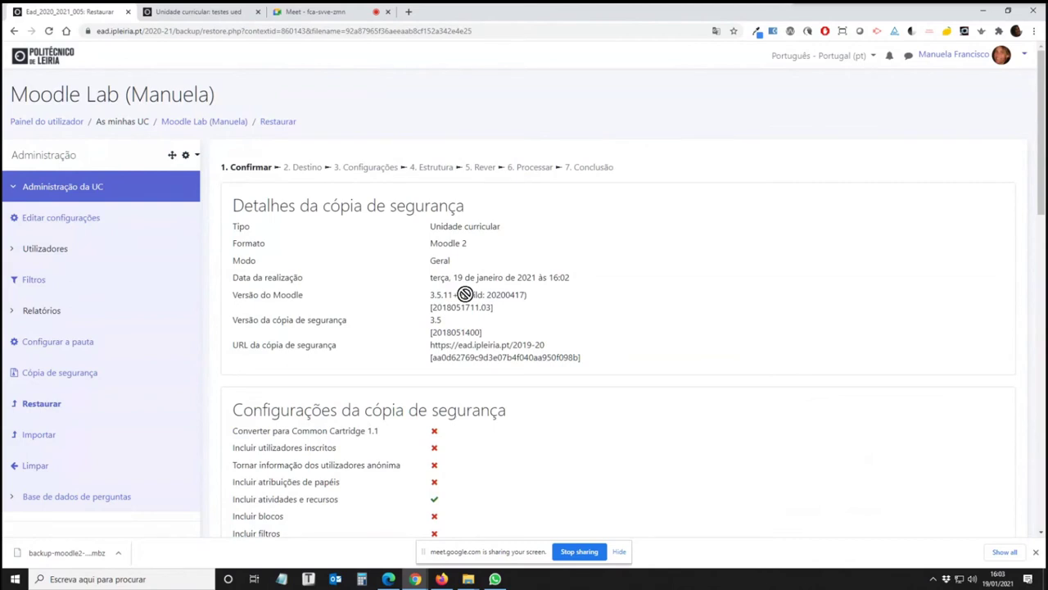
pyautogui.scroll(-10, 575, 329)
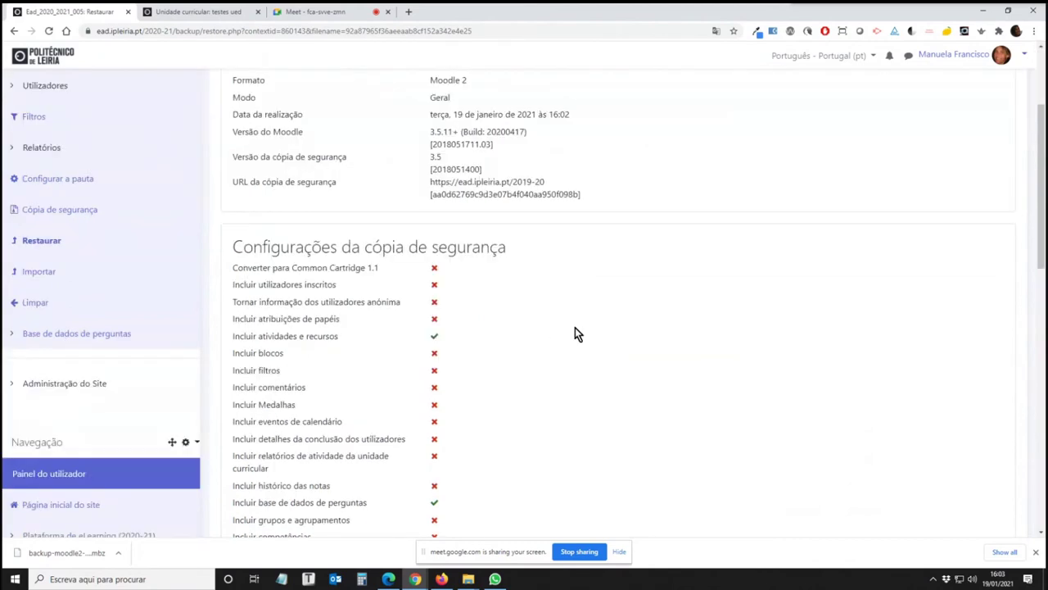
pyautogui.scroll(-2, 575, 328)
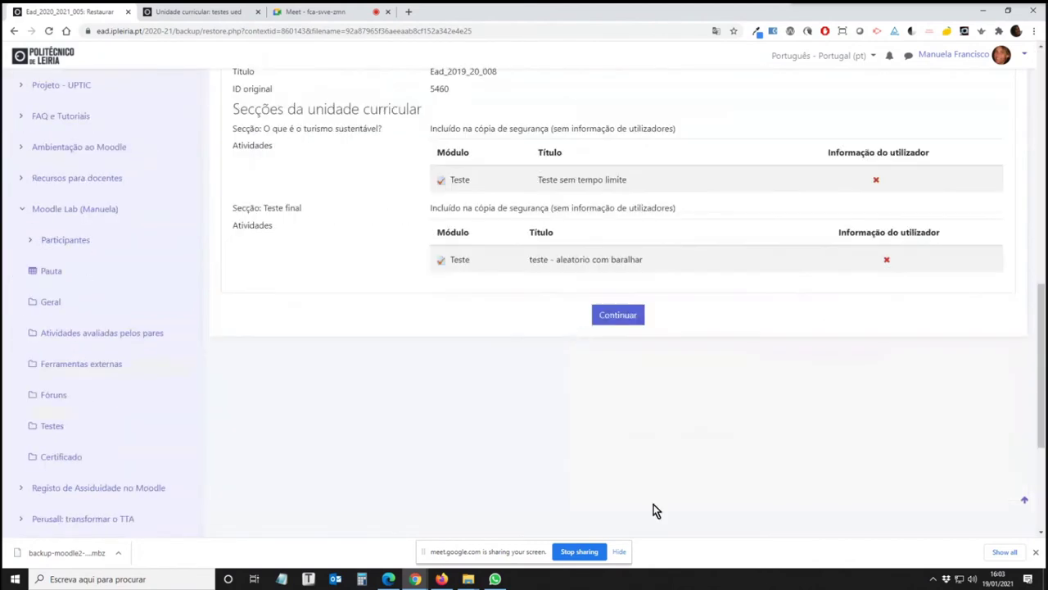
pyautogui.click(618, 316)
pyautogui.click(618, 316)
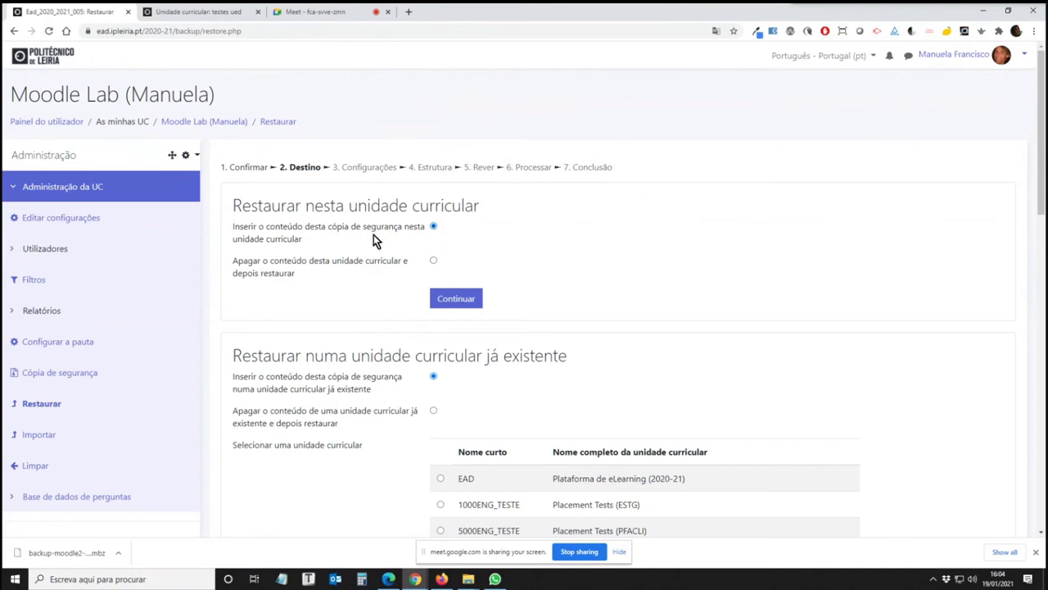
# Step: Choose to insert the backup content into this course and accept the default restore settings, leaving custom fields excluded
pyautogui.click(456, 300)
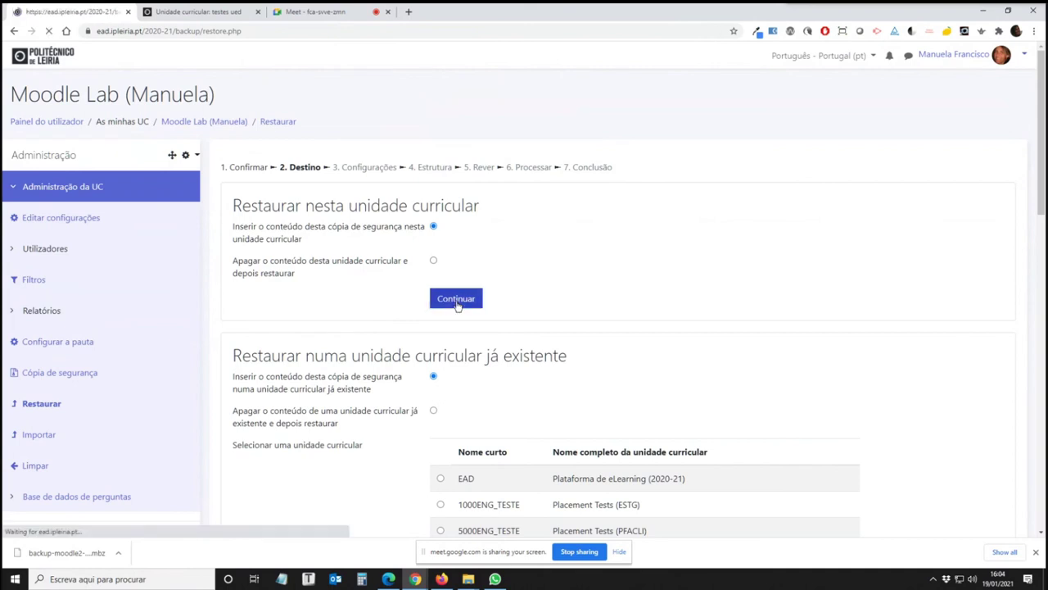
pyautogui.scroll(-4, 457, 305)
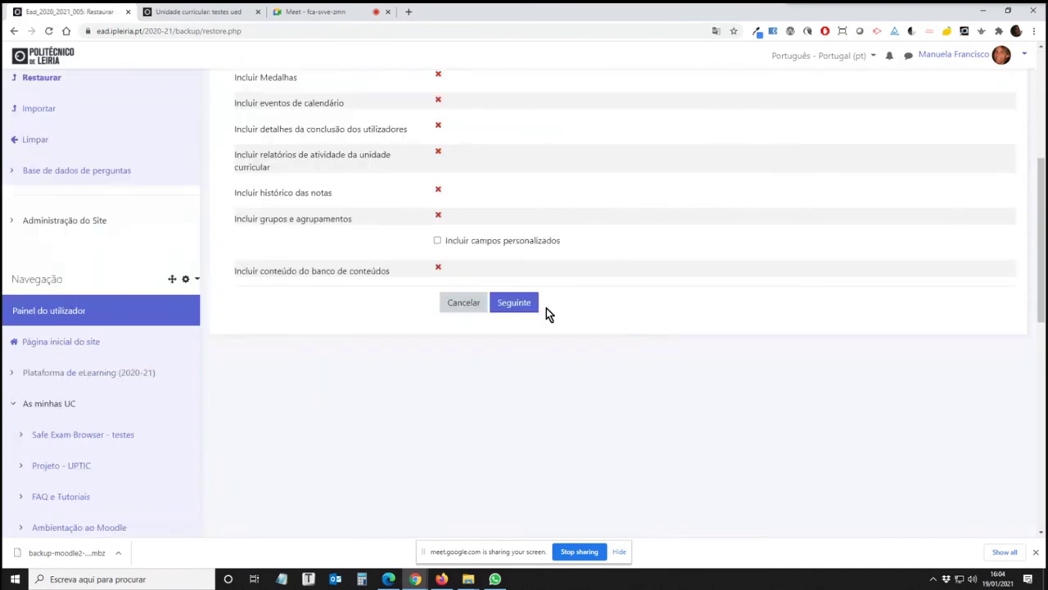
pyautogui.click(512, 305)
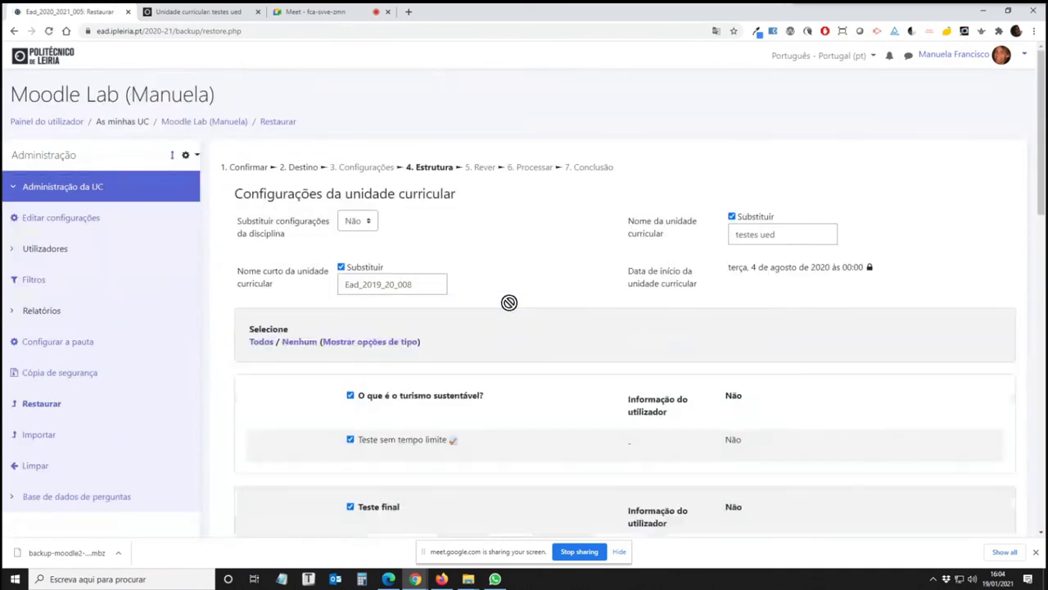
# Step: Keep both sections with the quizzes Teste sem tempo limite and teste - aleatorio com baralhar included, and continue to the review stage
pyautogui.scroll(-1, 545, 319)
pyautogui.scroll(-3, 549, 319)
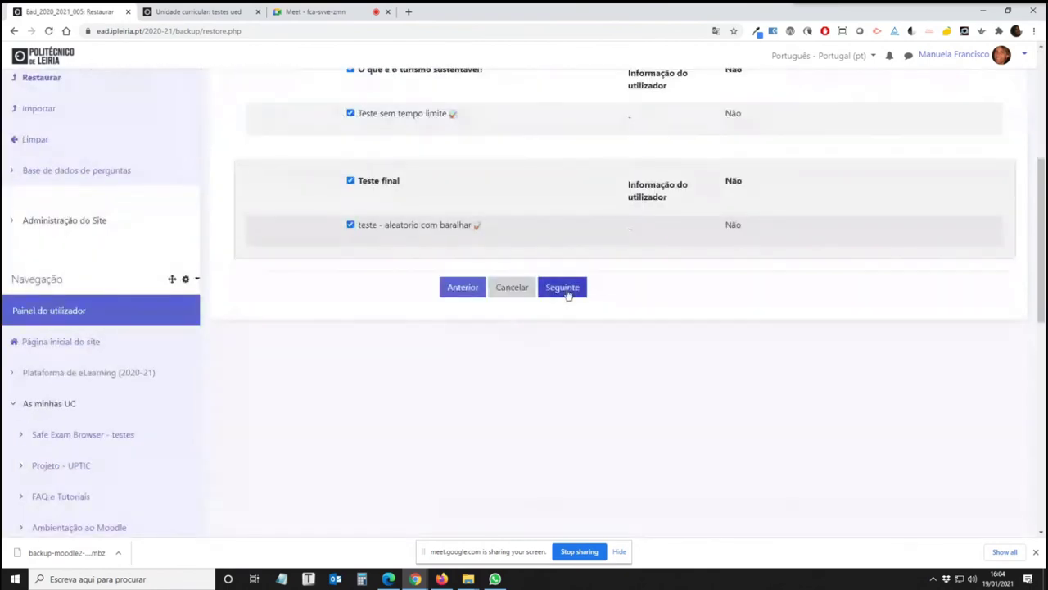
pyautogui.click(562, 287)
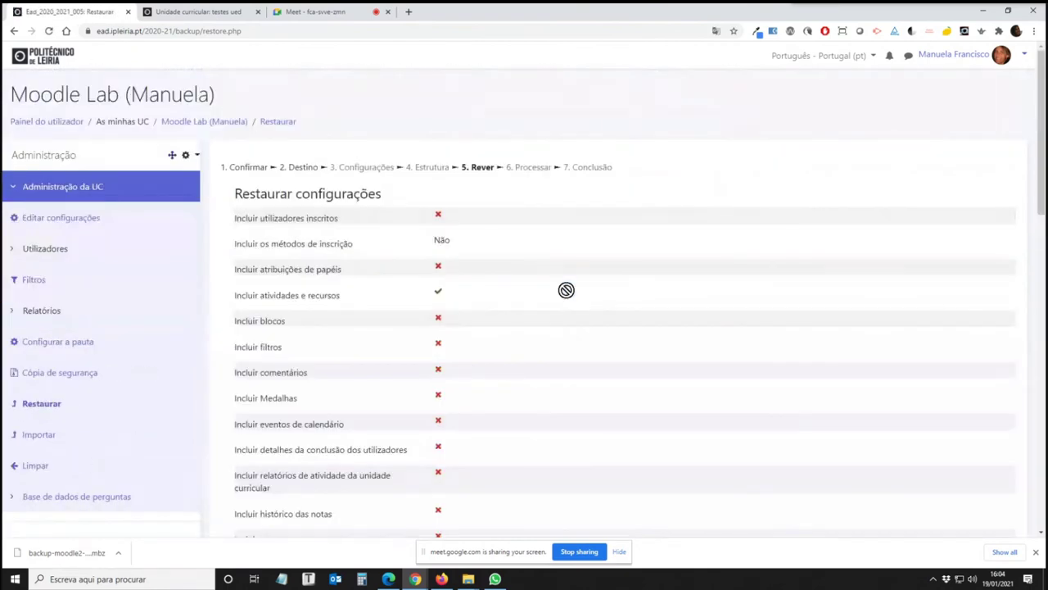
# Step: Run the reviewed restore and continue to the restored course page
pyautogui.scroll(-8, 566, 290)
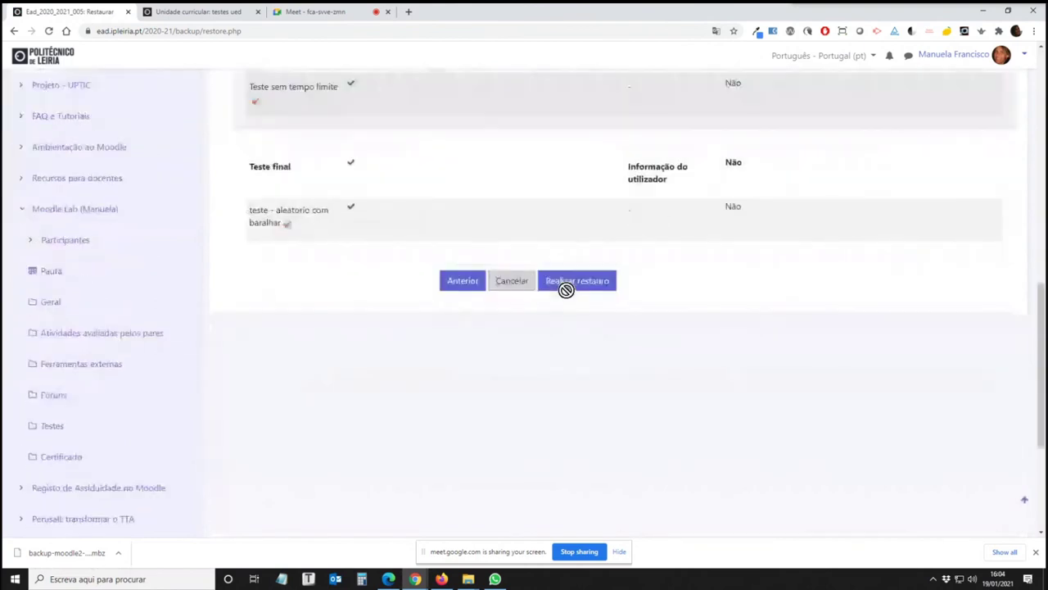
pyautogui.click(595, 282)
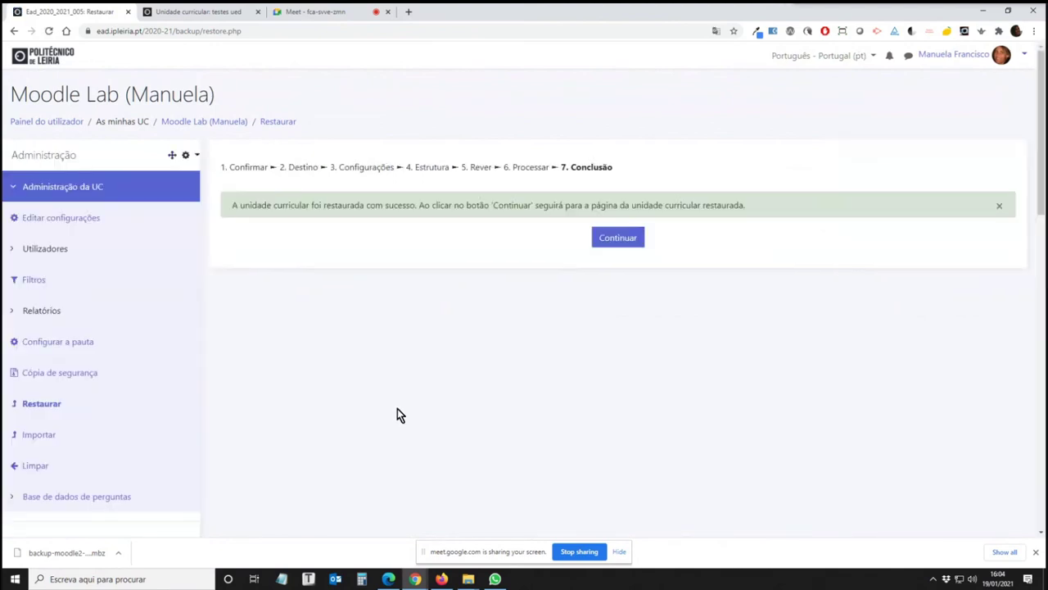
pyautogui.click(619, 239)
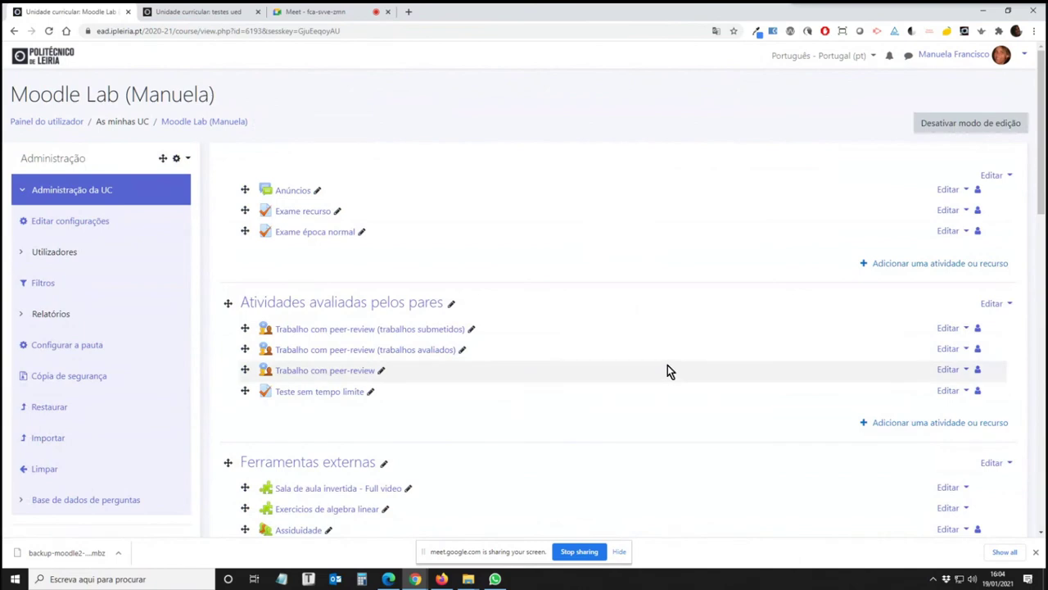
# Step: Move the restored quiz teste - aleatorio com baralhar from Ferramentas externas to the end of Atividades avaliadas pelos pares
pyautogui.scroll(-4, 668, 369)
pyautogui.scroll(-4, 667, 366)
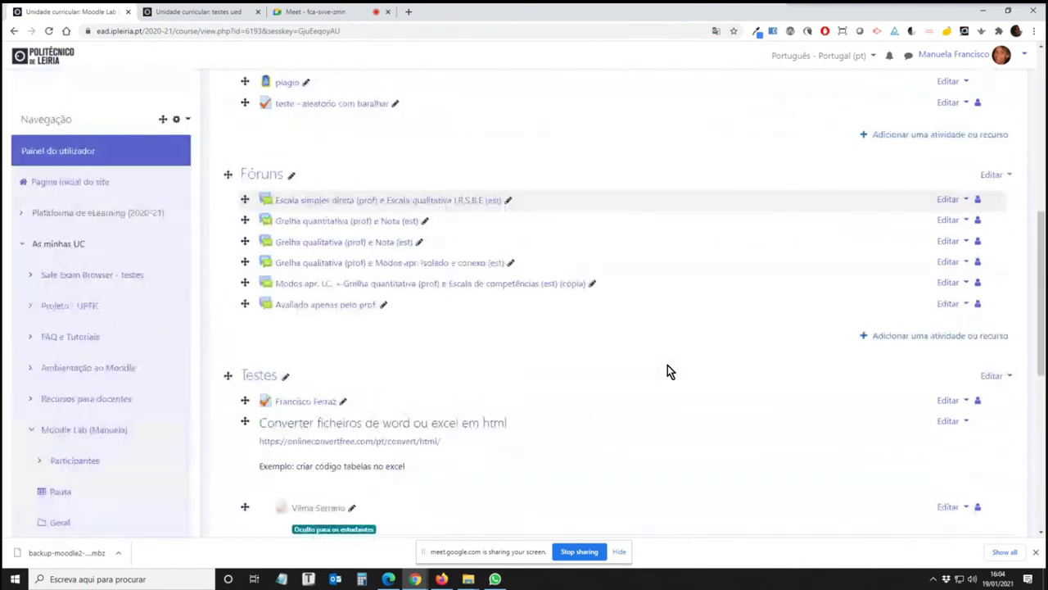
pyautogui.scroll(3, 668, 371)
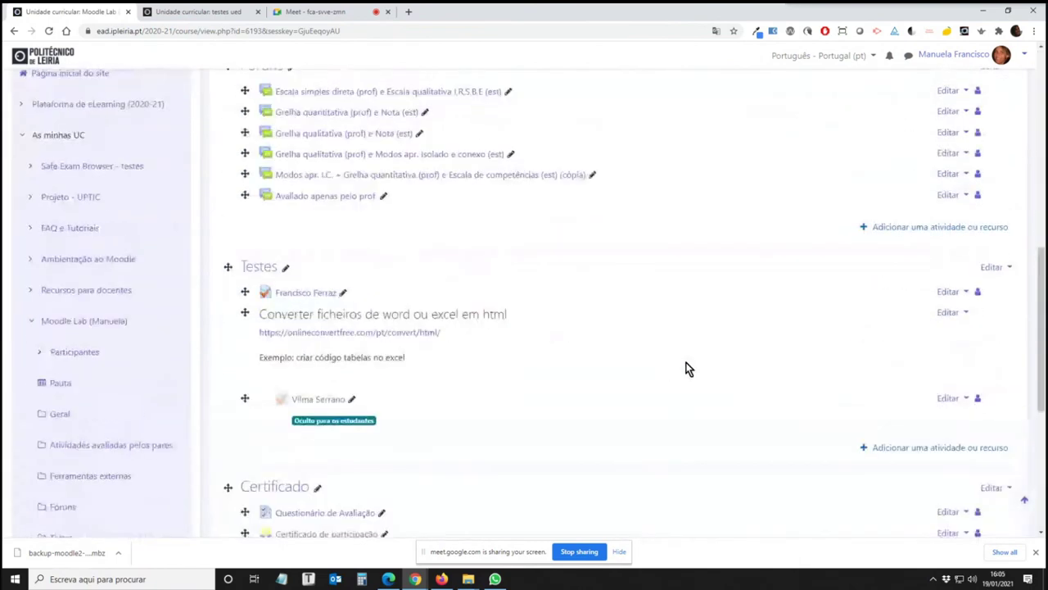
pyautogui.scroll(3, 652, 399)
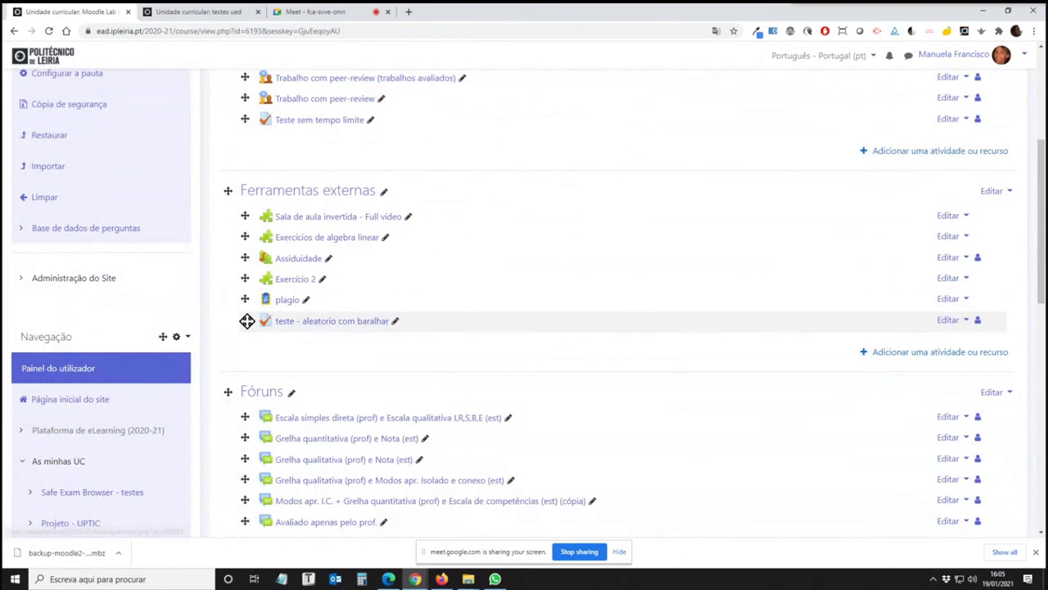
pyautogui.moveTo(245, 320); pyautogui.dragTo(254, 143)
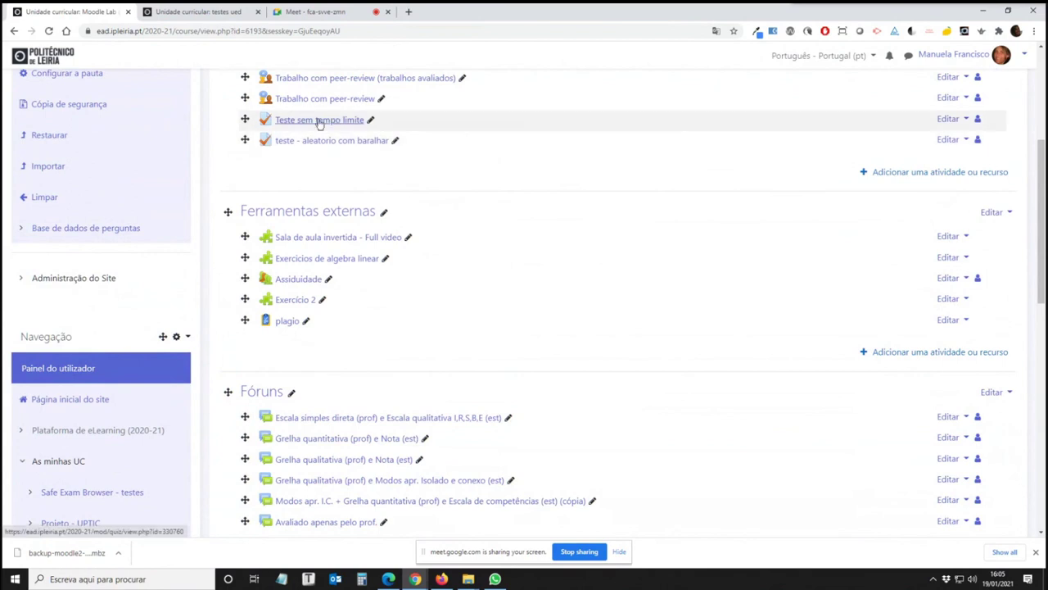
# Step: Move Teste sem tempo limite to the start of Atividades avaliadas pelos pares and Trabalho com peer-review below Exame época normal
pyautogui.scroll(2, 322, 141)
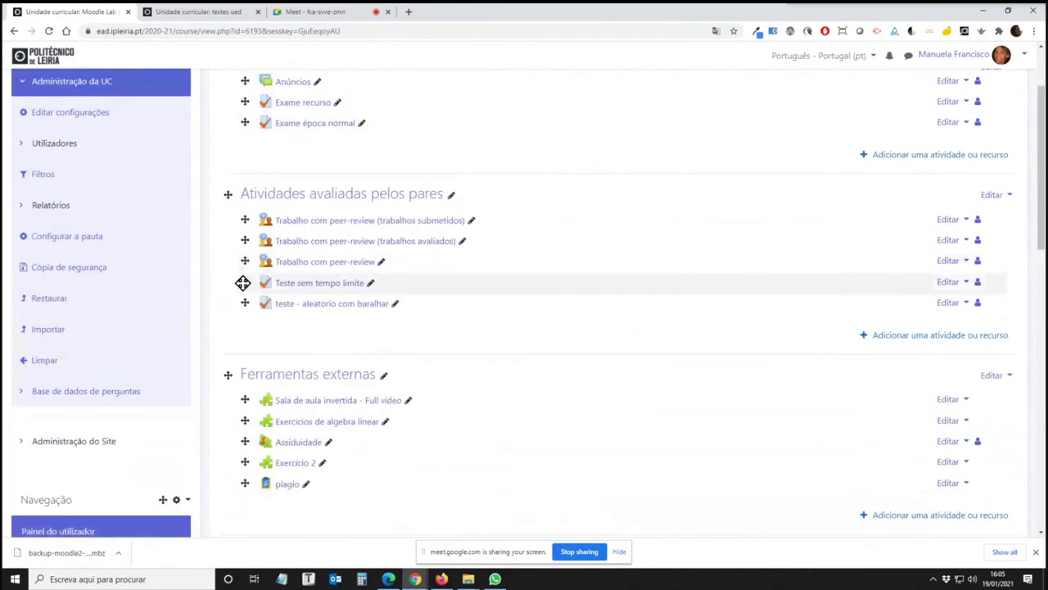
pyautogui.moveTo(244, 282); pyautogui.dragTo(240, 228)
pyautogui.moveTo(245, 282); pyautogui.dragTo(249, 147)
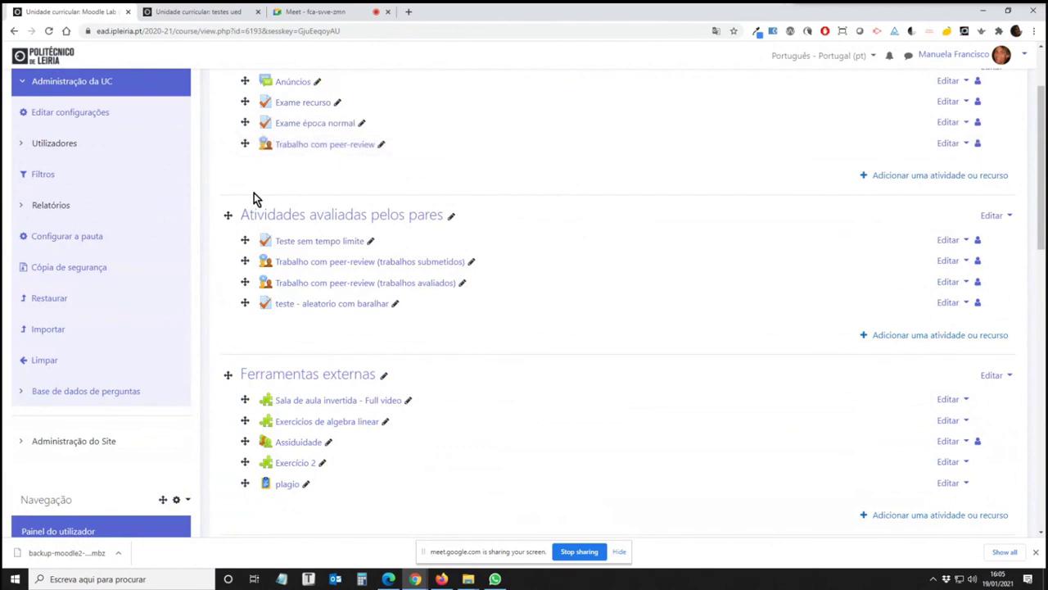
# Step: Move the quiz teste - aleatorio com baralhar into the course's first section, below Trabalho com peer-review
pyautogui.moveTo(247, 303); pyautogui.dragTo(243, 169)
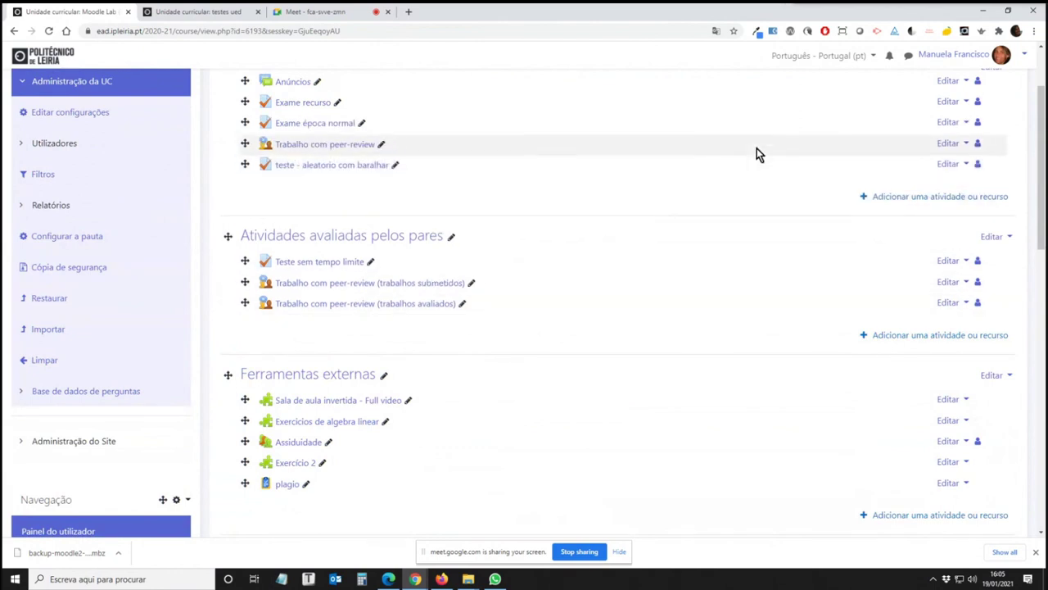
pyautogui.scroll(3, 718, 254)
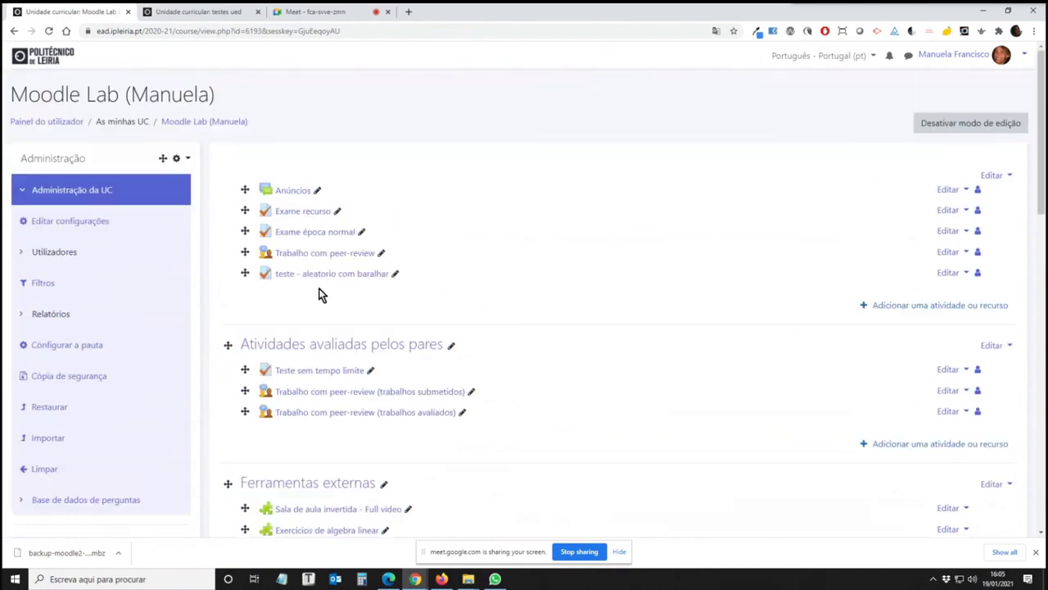